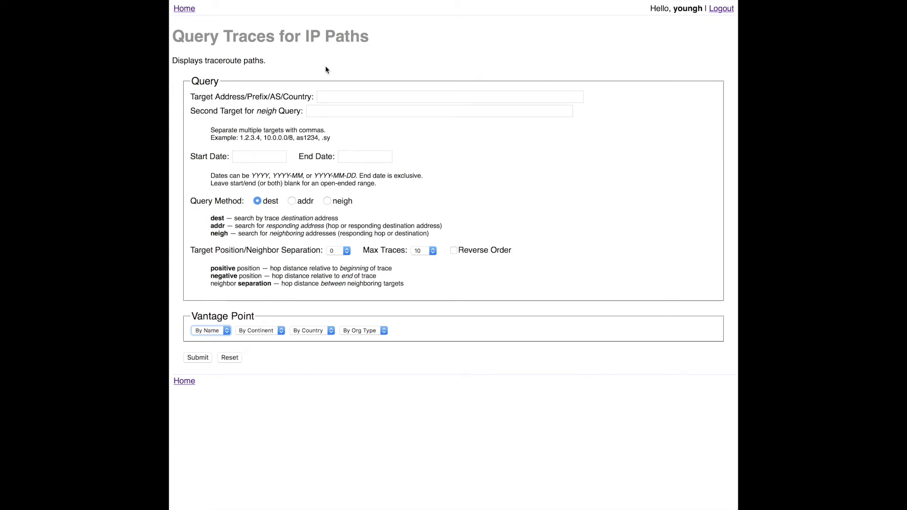
Step: Run a traceroute path query for target .sy by addr from vantage point ams-nl
left_click(330, 95)
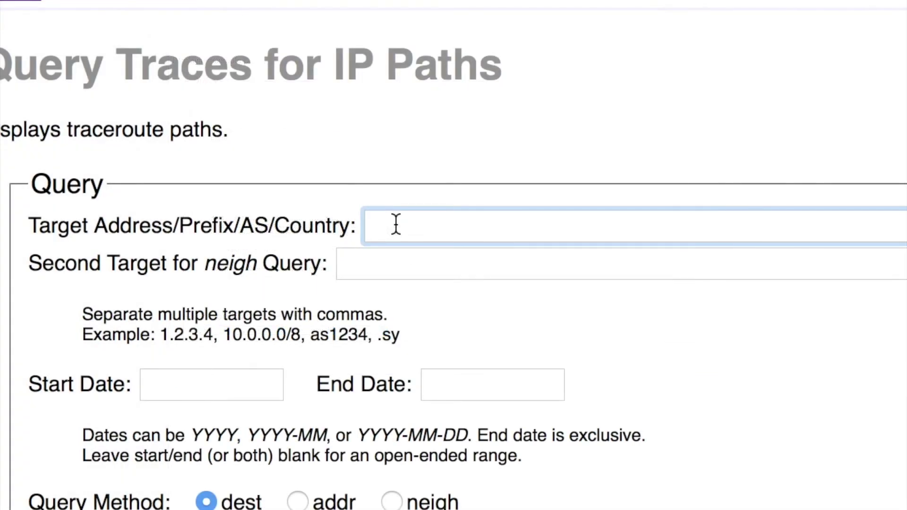
type(".sy")
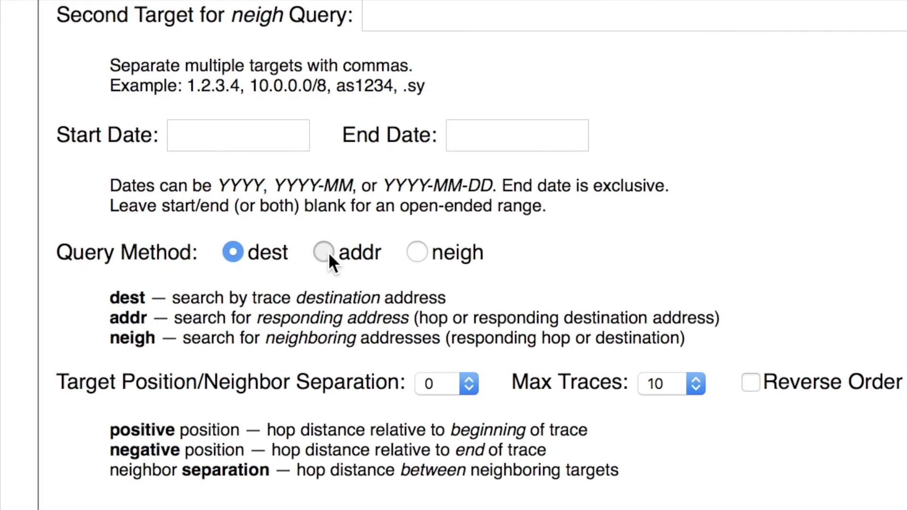
left_click(324, 252)
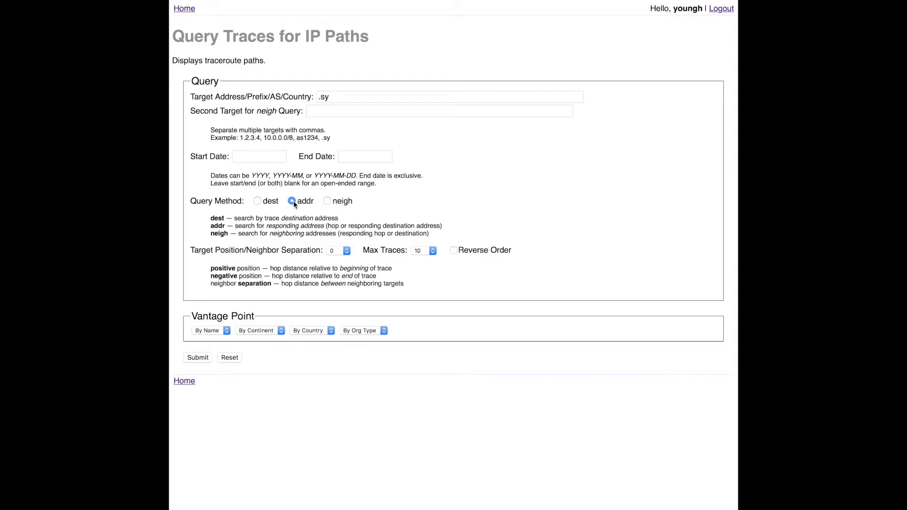
left_click(216, 331)
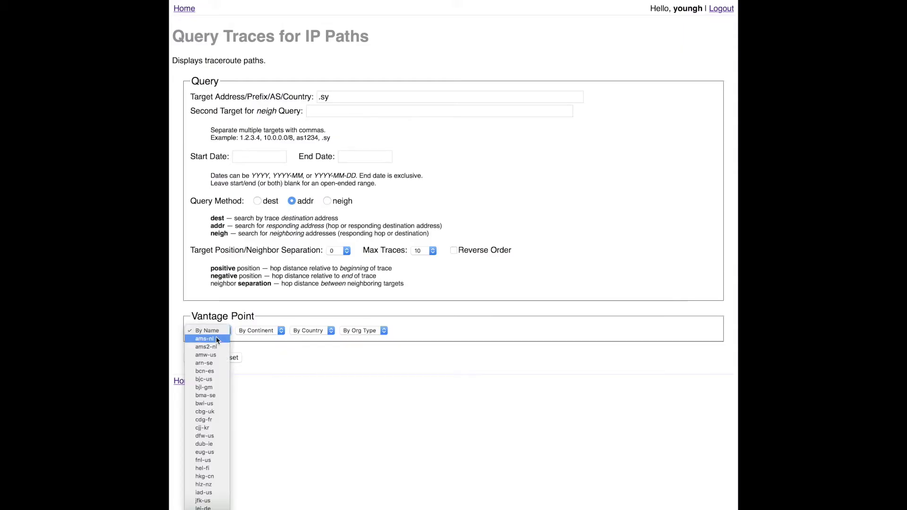
left_click(217, 337)
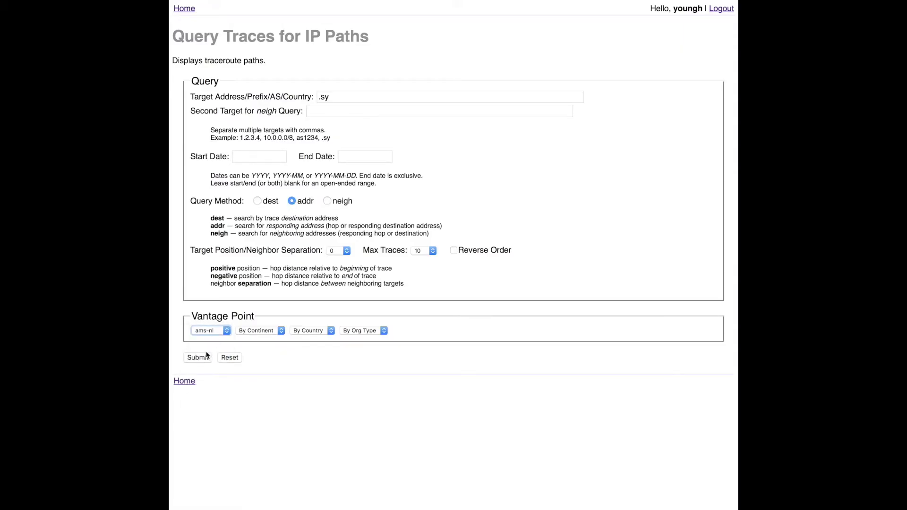
left_click(202, 358)
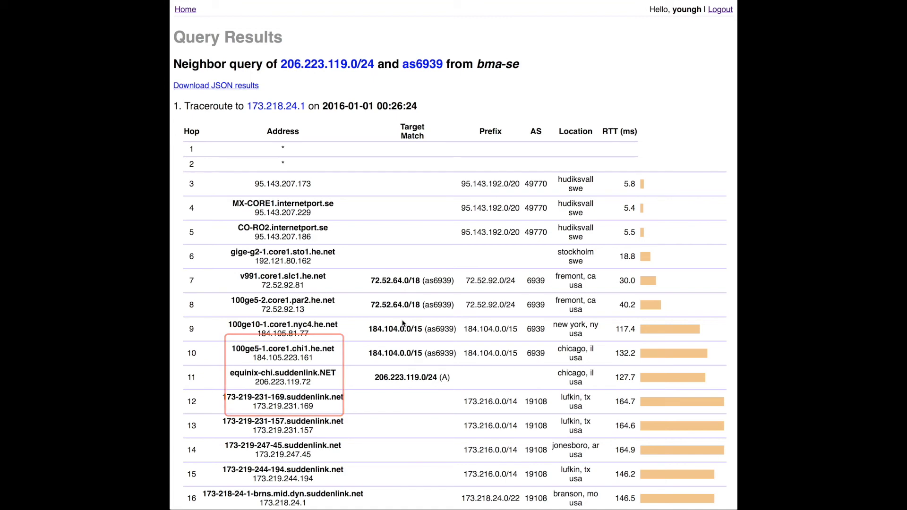
Step: Scroll down through the traceroute hop tables in the Query Results
scroll(403, 323, "down", 3)
scroll(402, 323, "down", 5)
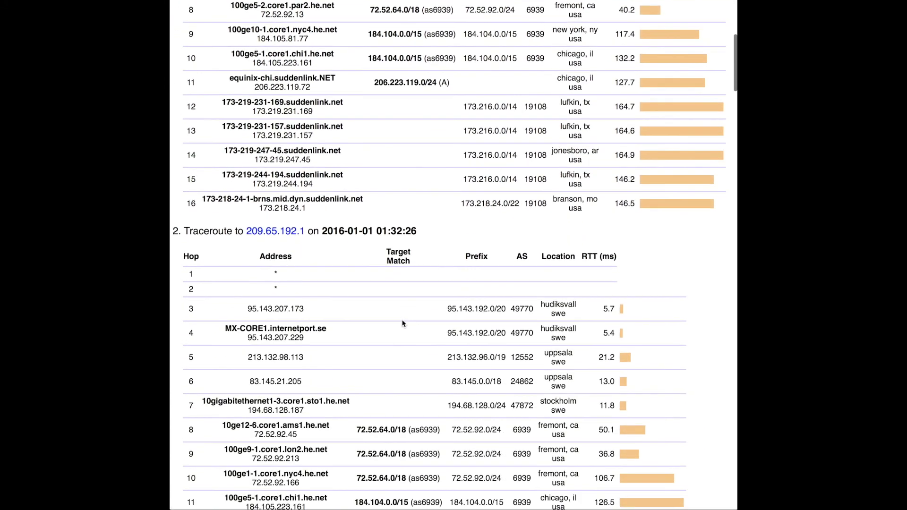
scroll(402, 323, "down", 5)
scroll(403, 323, "down", 1)
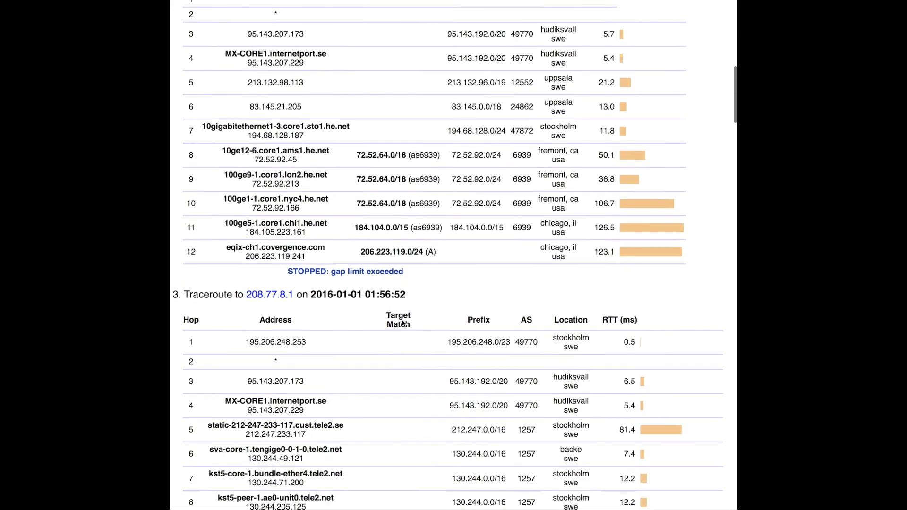
scroll(403, 323, "down", 5)
scroll(403, 323, "down", 1)
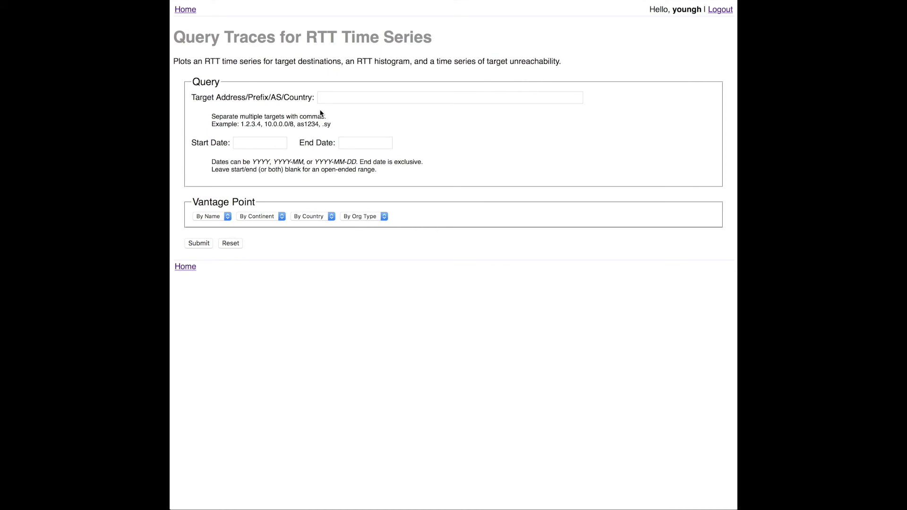
Step: Query the RTT time series for target .sy from vantage point ams-nl
left_click(325, 100)
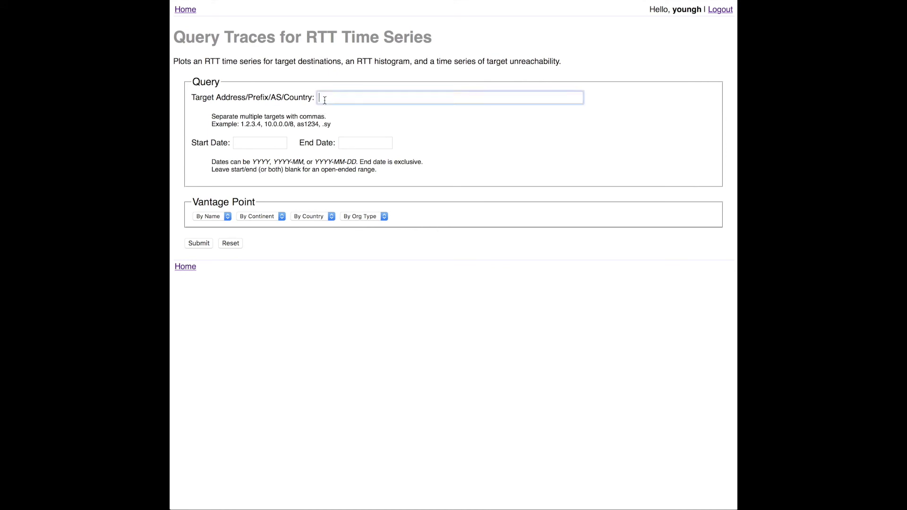
type(".")
type("sy")
left_click(217, 217)
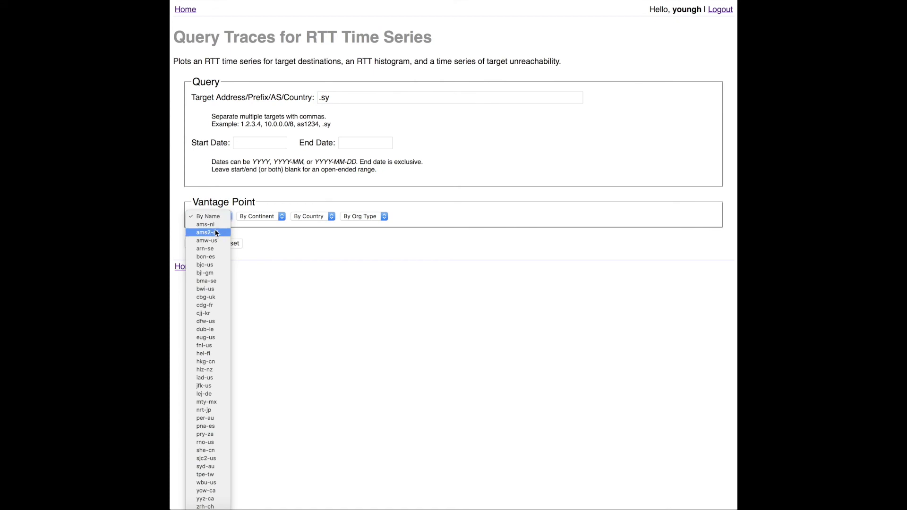
left_click(215, 225)
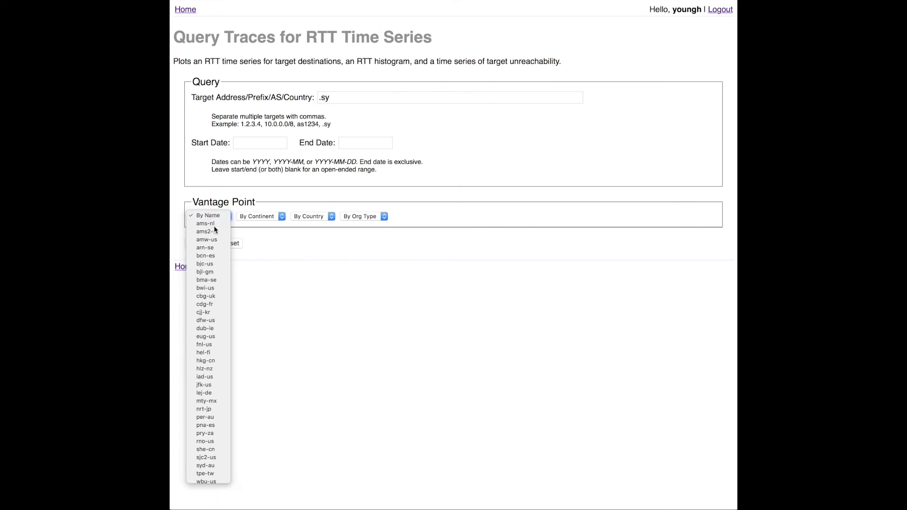
left_click(197, 243)
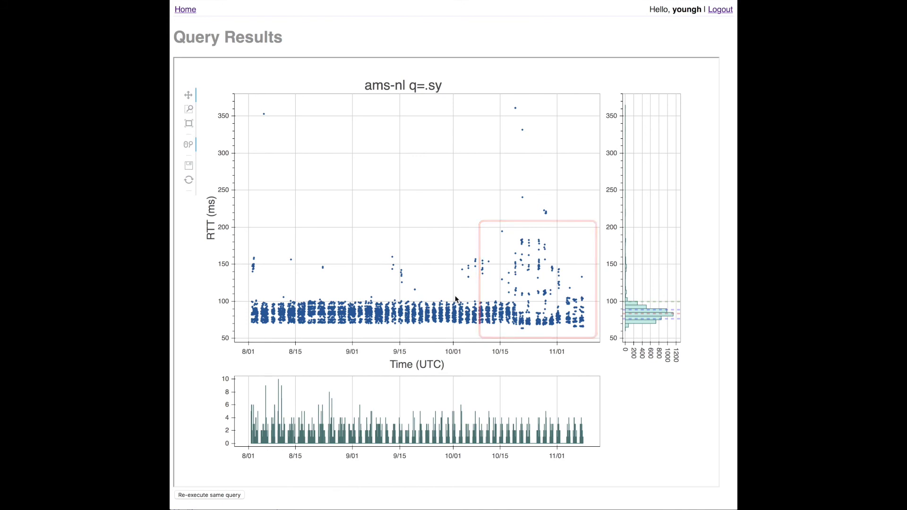
Step: Pan and wheel-zoom the RTT plot to mid-September through late October
left_click_drag(456, 299, 381, 210)
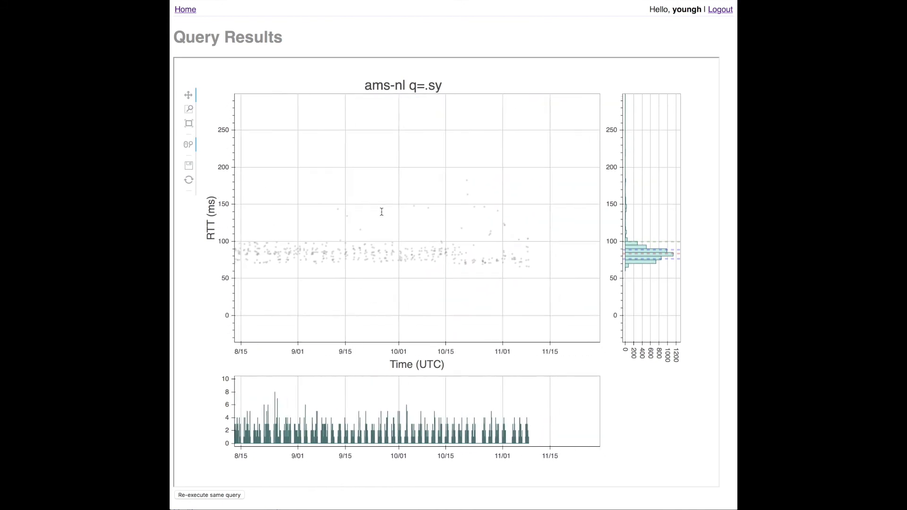
scroll(381, 210, "up", 5)
scroll(381, 210, "up", 3)
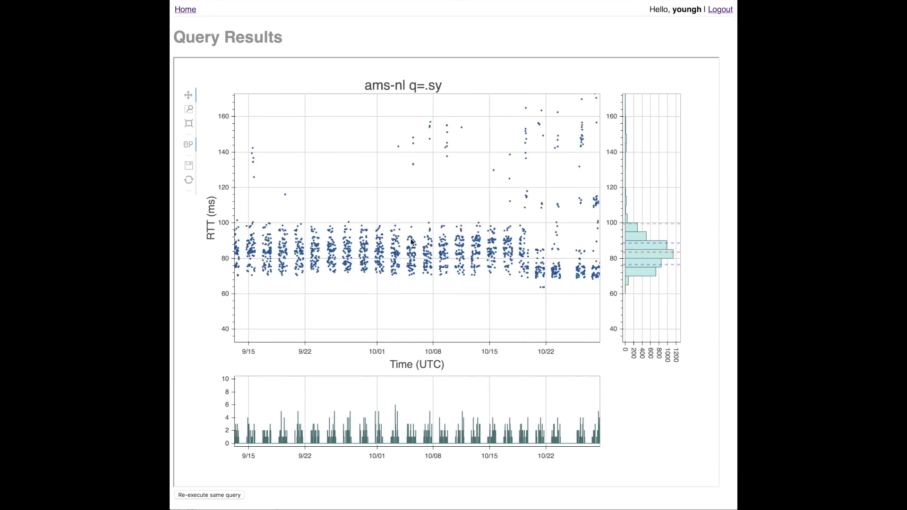
left_click_drag(426, 243, 330, 245)
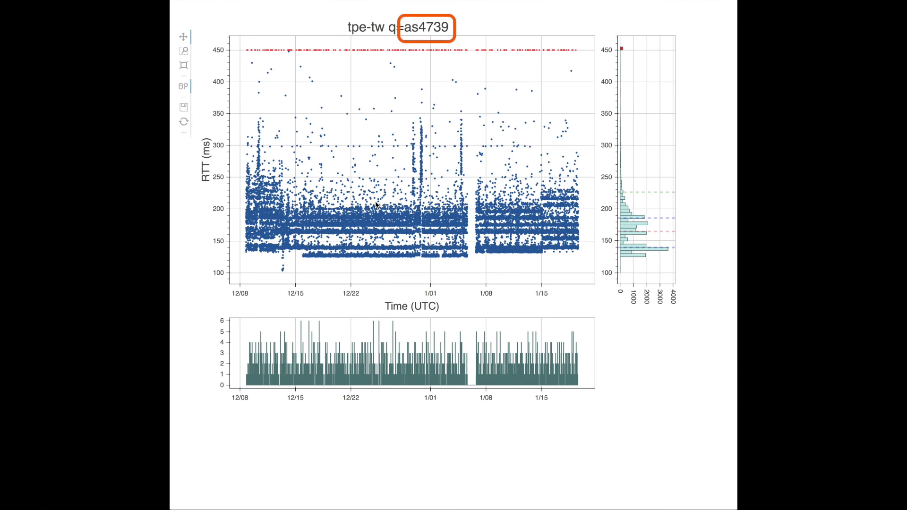
Step: Wheel-zoom the tpe-tw as4739 plot toward mid-December through early January
scroll(376, 204, "up", 2)
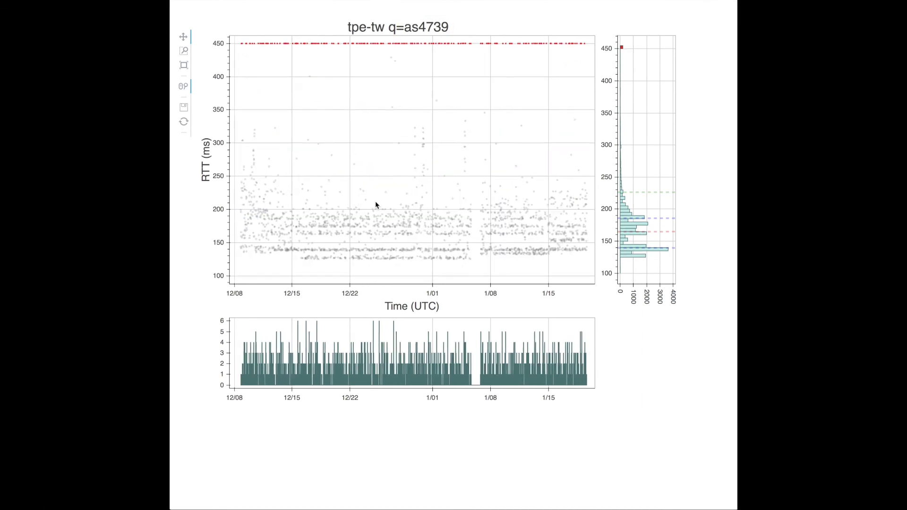